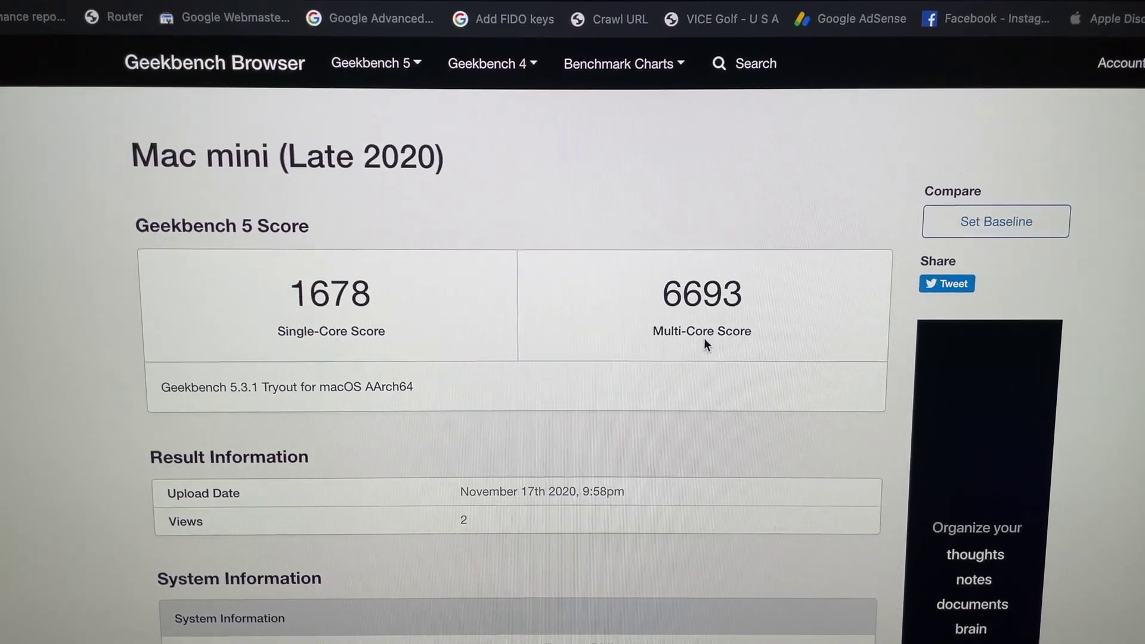
pyautogui.scroll(-1, 724, 307)
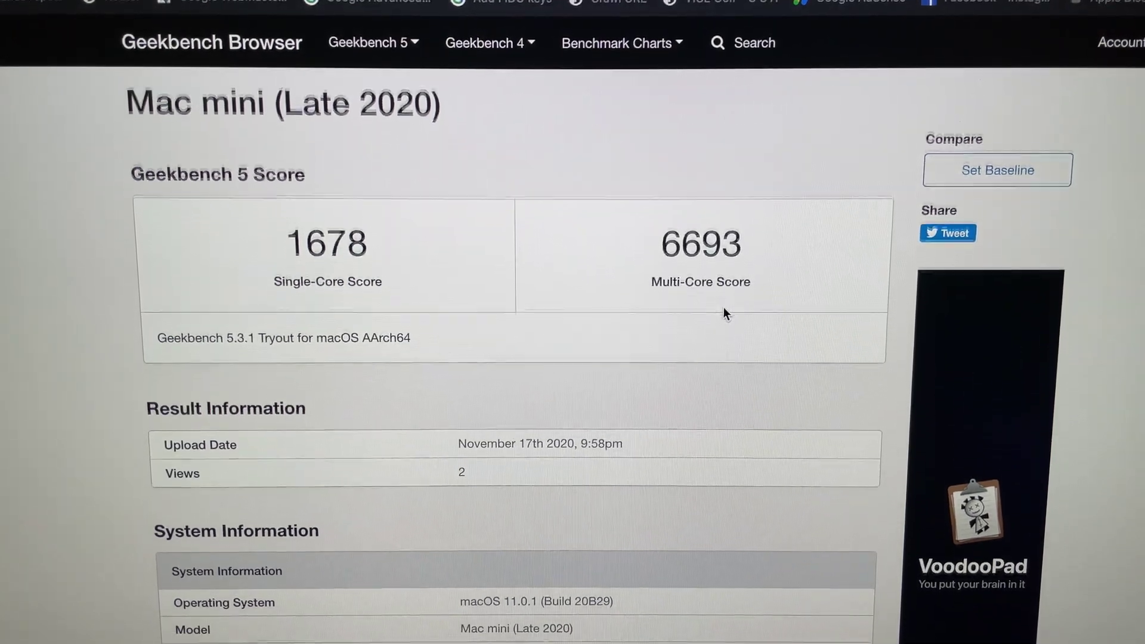
pyautogui.scroll(-2, 724, 307)
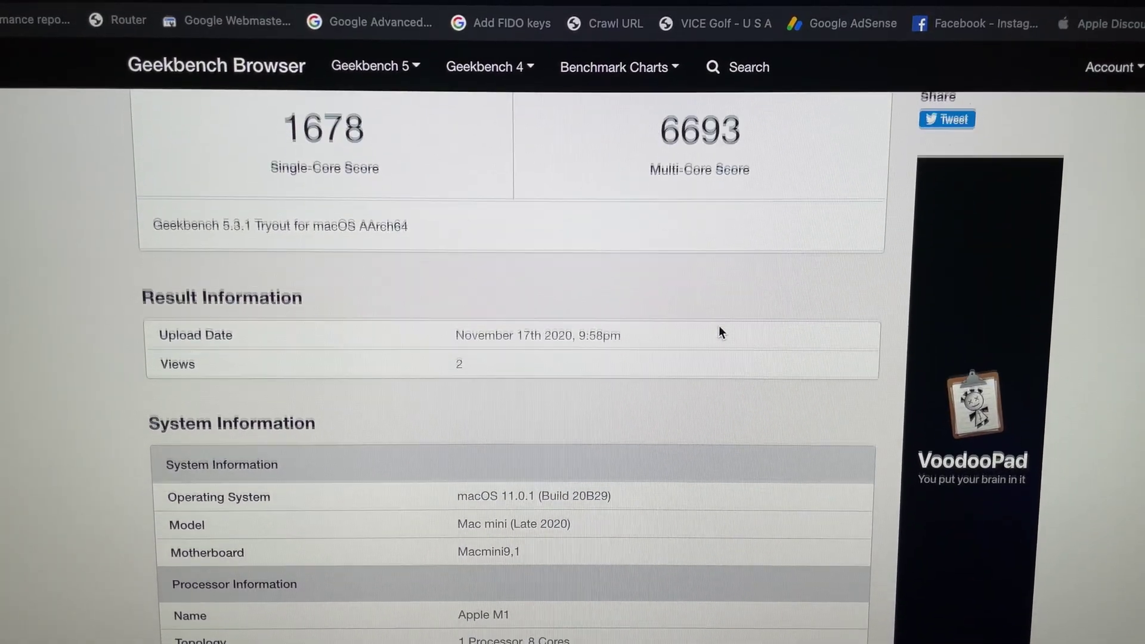
pyautogui.scroll(-2, 719, 324)
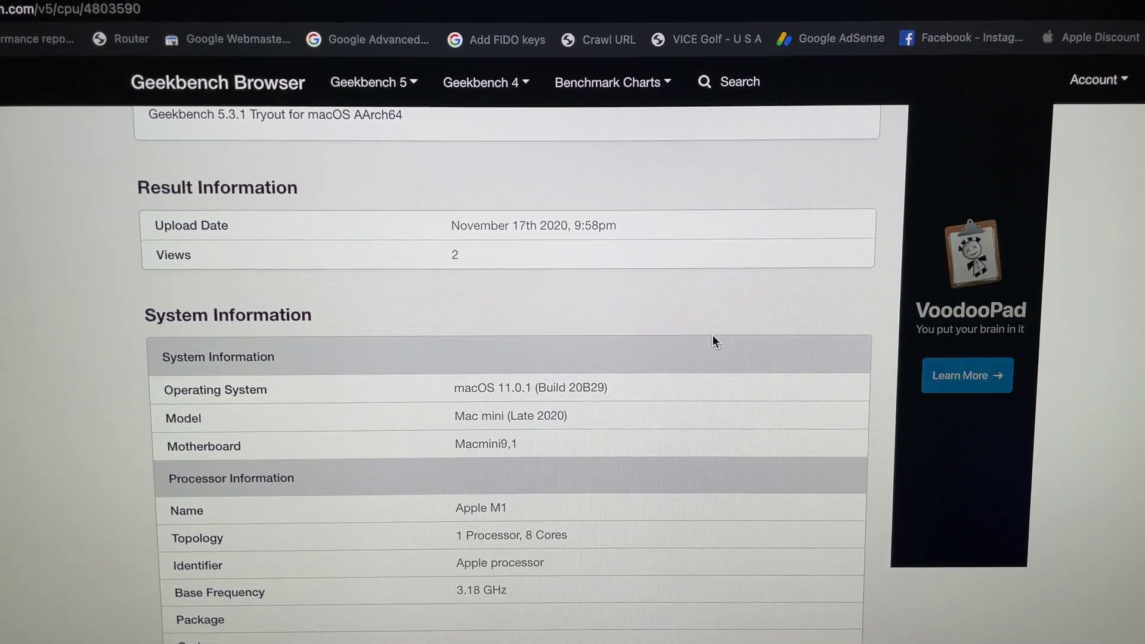
pyautogui.scroll(-3, 713, 337)
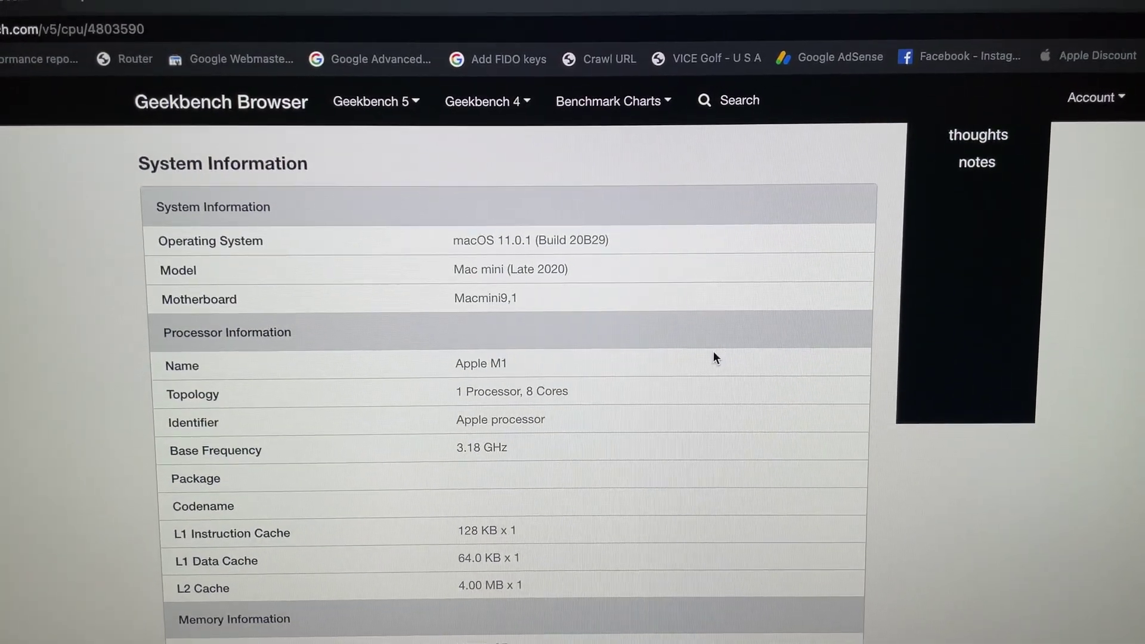
pyautogui.scroll(-2, 714, 351)
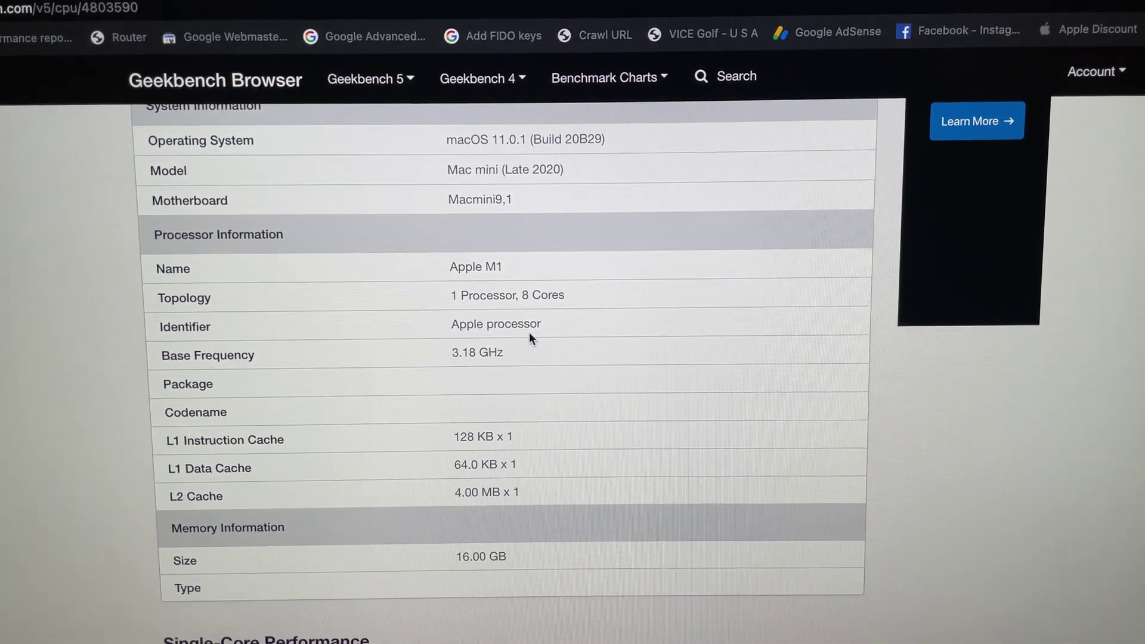
pyautogui.scroll(-2, 528, 332)
pyautogui.scroll(-2, 532, 325)
pyautogui.scroll(-3, 532, 321)
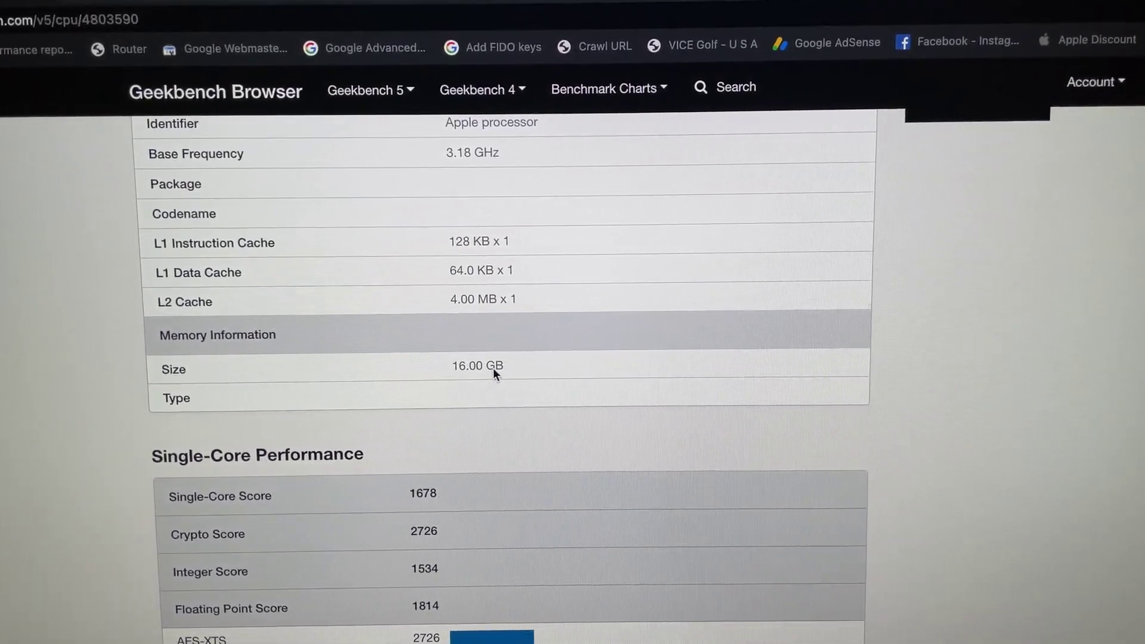
pyautogui.scroll(-1, 498, 361)
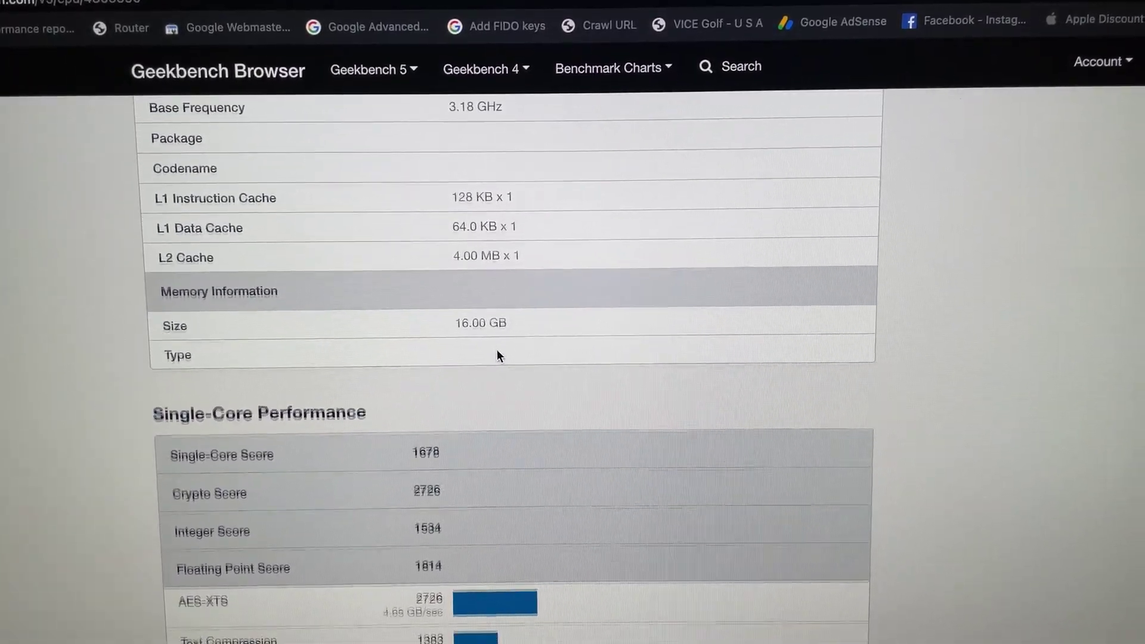
pyautogui.scroll(-2, 497, 350)
pyautogui.scroll(-1, 494, 351)
pyautogui.scroll(-1, 495, 348)
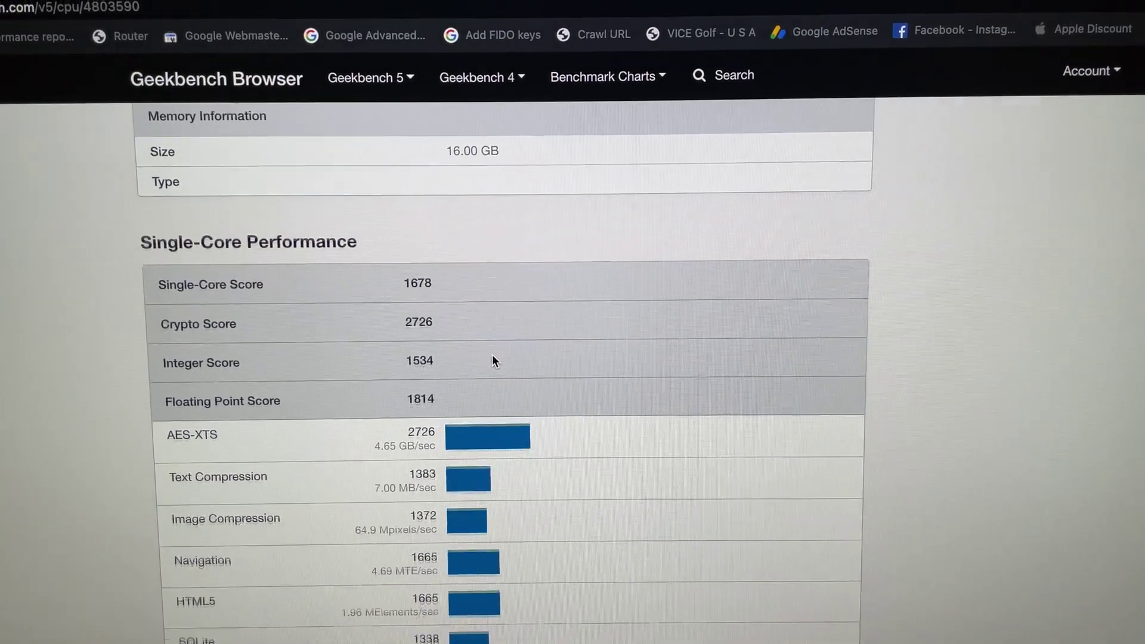
pyautogui.scroll(-1, 492, 354)
pyautogui.scroll(-1, 493, 359)
pyautogui.scroll(-1, 494, 362)
pyautogui.scroll(-1, 497, 366)
pyautogui.scroll(-1, 497, 369)
pyautogui.scroll(-1, 497, 370)
pyautogui.scroll(-1, 498, 368)
pyautogui.scroll(-1, 495, 370)
pyautogui.scroll(-1, 497, 380)
pyautogui.scroll(-1, 501, 380)
pyautogui.scroll(-1, 500, 382)
pyautogui.scroll(-1, 500, 383)
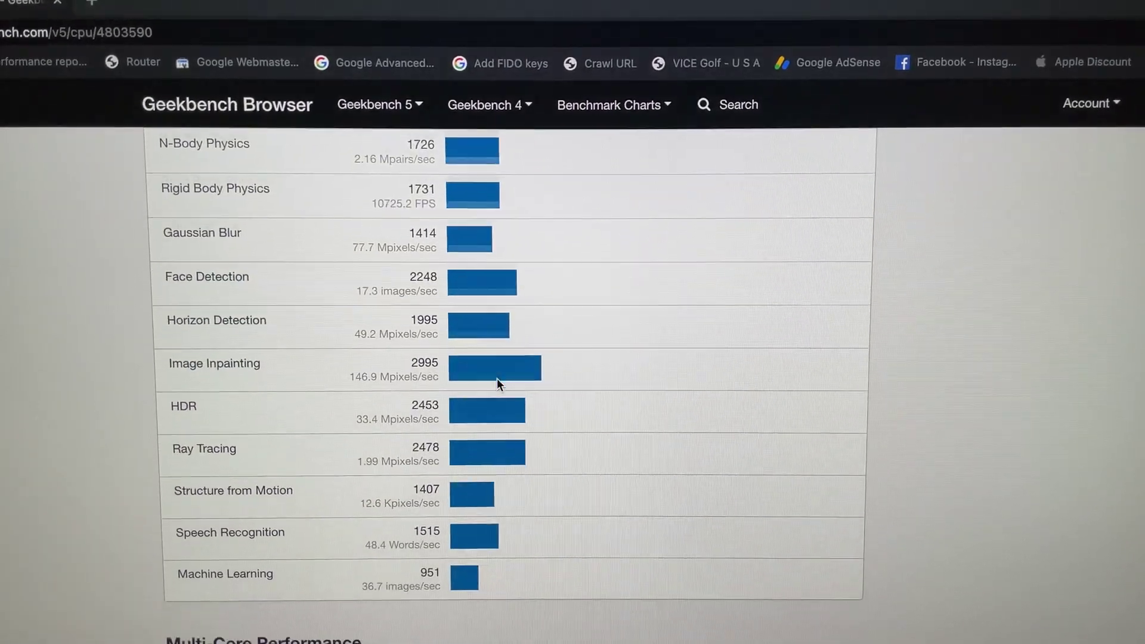
pyautogui.scroll(-2, 497, 379)
pyautogui.scroll(-2, 499, 378)
pyautogui.scroll(-1, 498, 377)
pyautogui.scroll(-1, 499, 379)
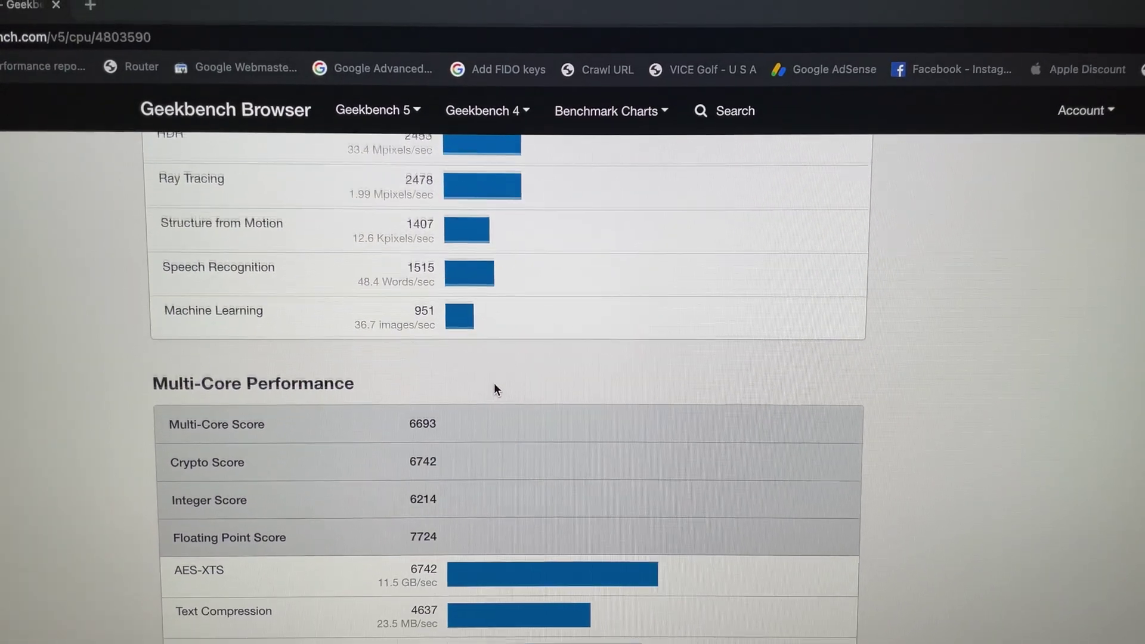
pyautogui.scroll(-1, 494, 383)
pyautogui.scroll(-1, 494, 385)
pyautogui.scroll(-1, 497, 389)
pyautogui.scroll(-1, 500, 391)
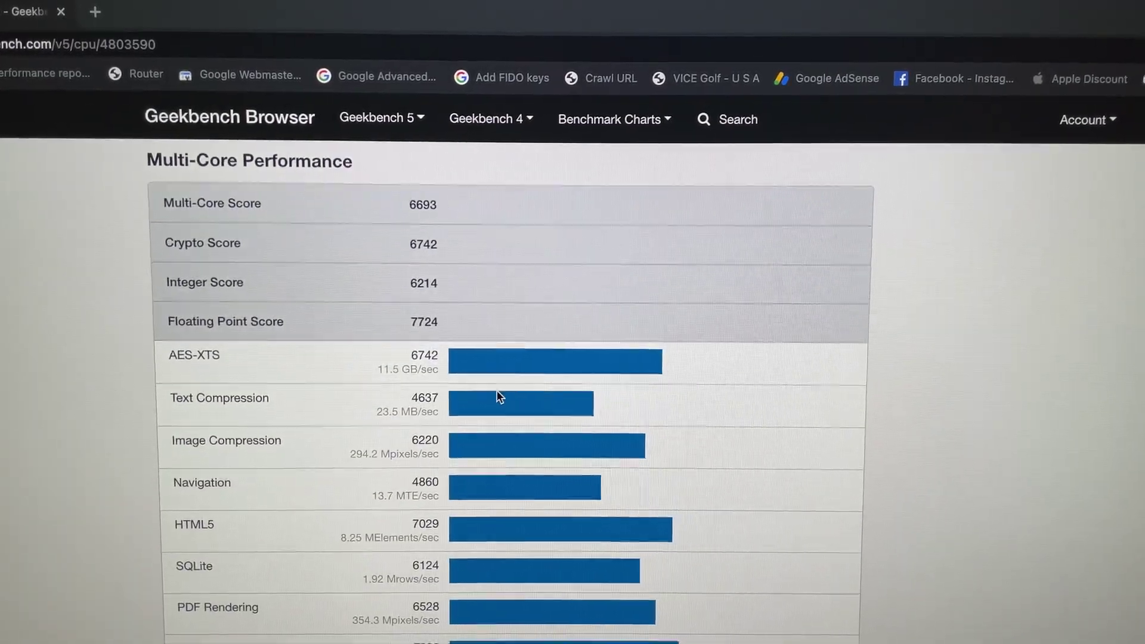
pyautogui.scroll(-2, 496, 390)
pyautogui.scroll(-1, 499, 385)
pyautogui.scroll(-1, 501, 381)
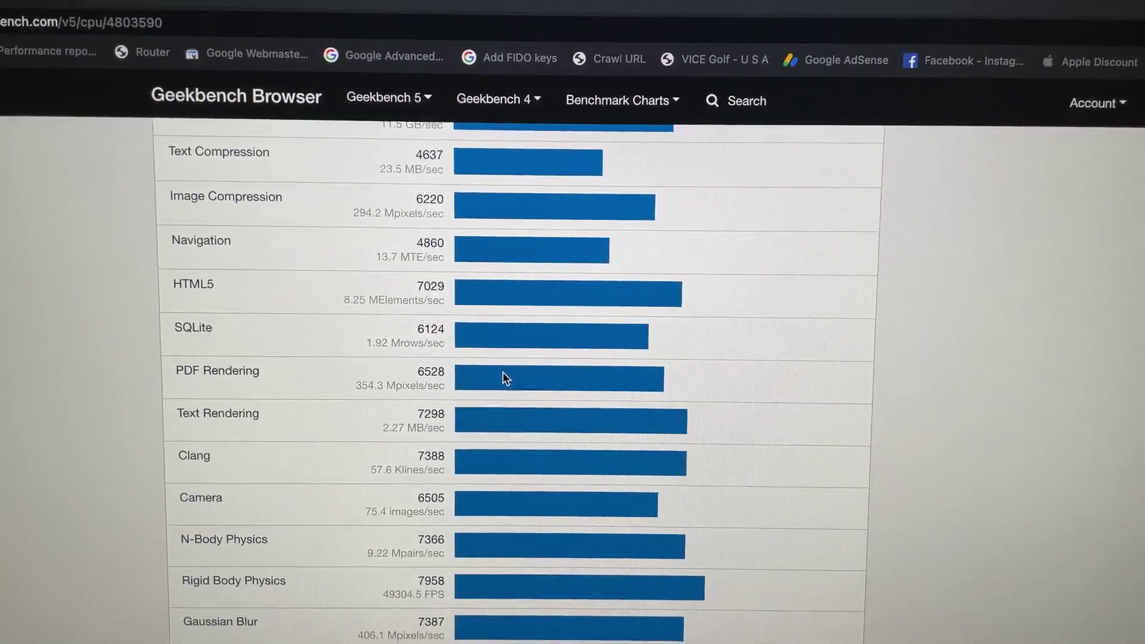
pyautogui.scroll(-1, 503, 373)
pyautogui.scroll(-1, 500, 374)
pyautogui.scroll(-1, 499, 379)
pyautogui.scroll(-1, 499, 386)
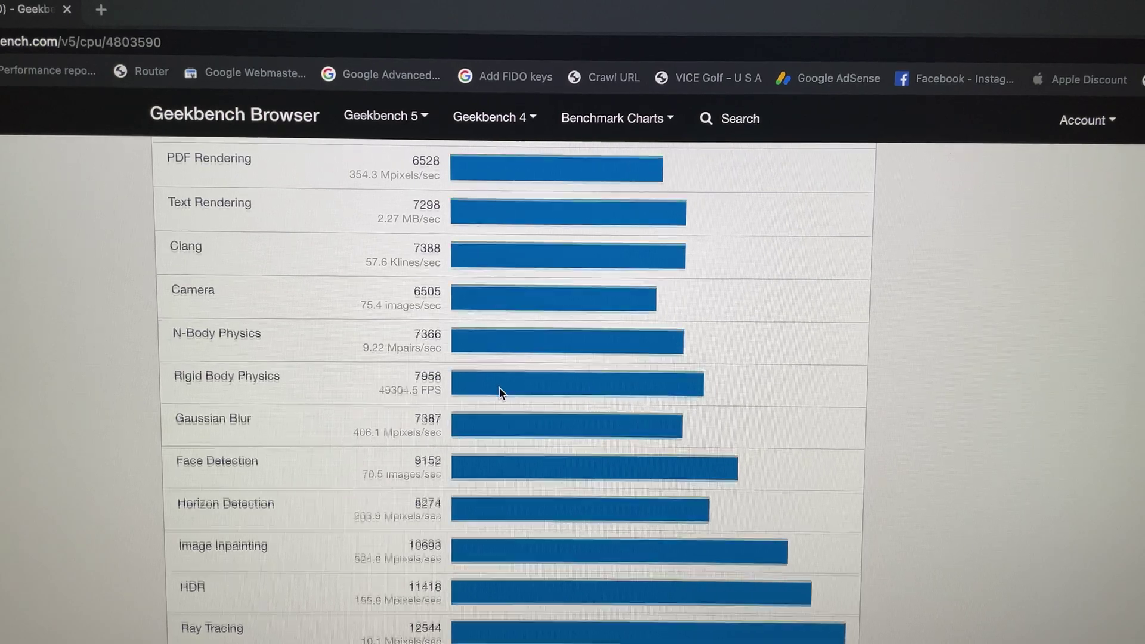
pyautogui.scroll(-2, 499, 387)
pyautogui.scroll(-2, 498, 385)
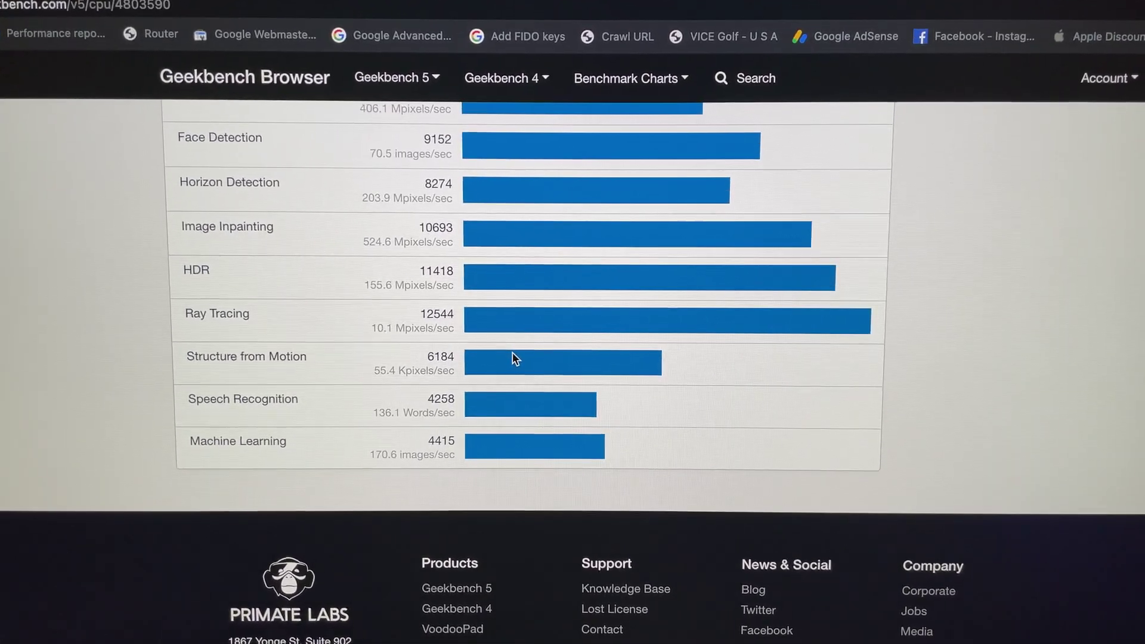
pyautogui.scroll(5, 513, 351)
pyautogui.scroll(5, 511, 355)
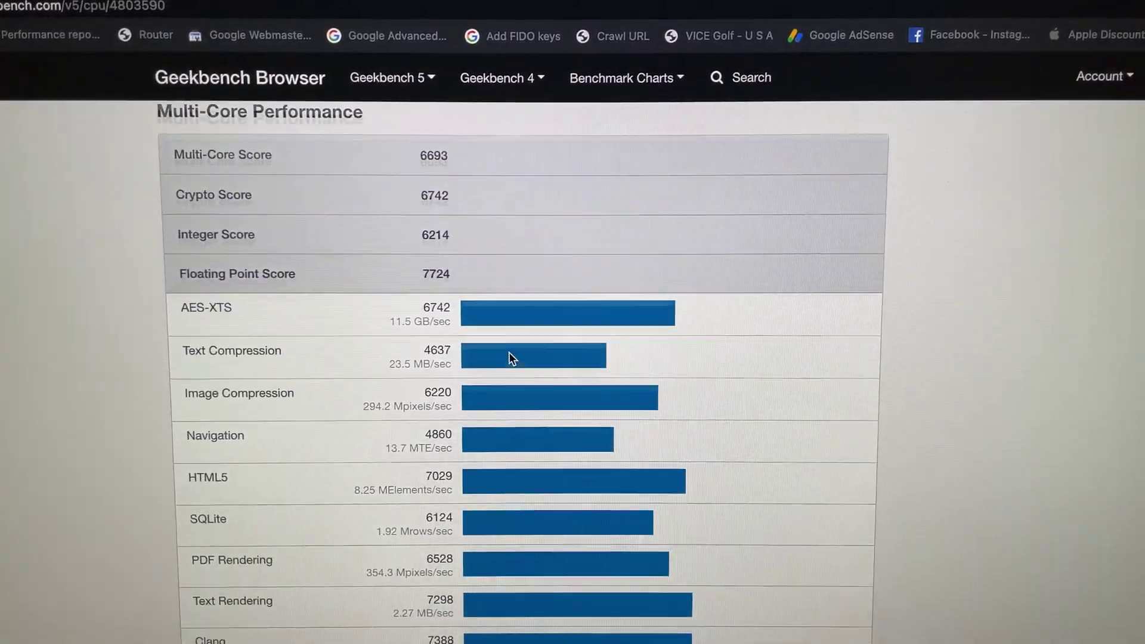
pyautogui.scroll(8, 509, 352)
pyautogui.scroll(5, 505, 352)
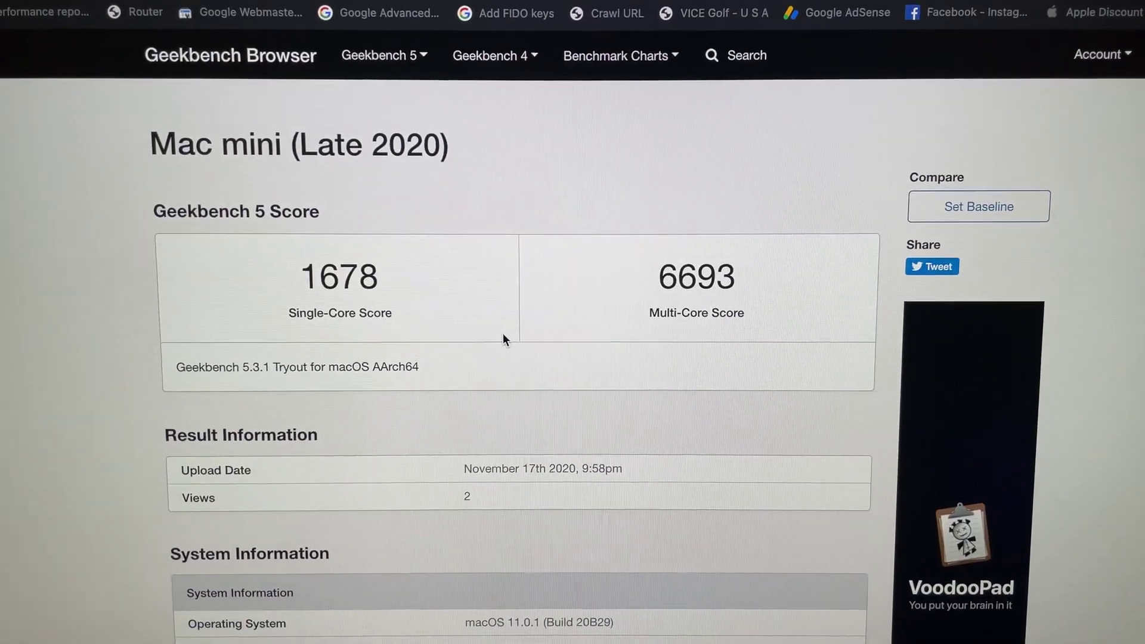